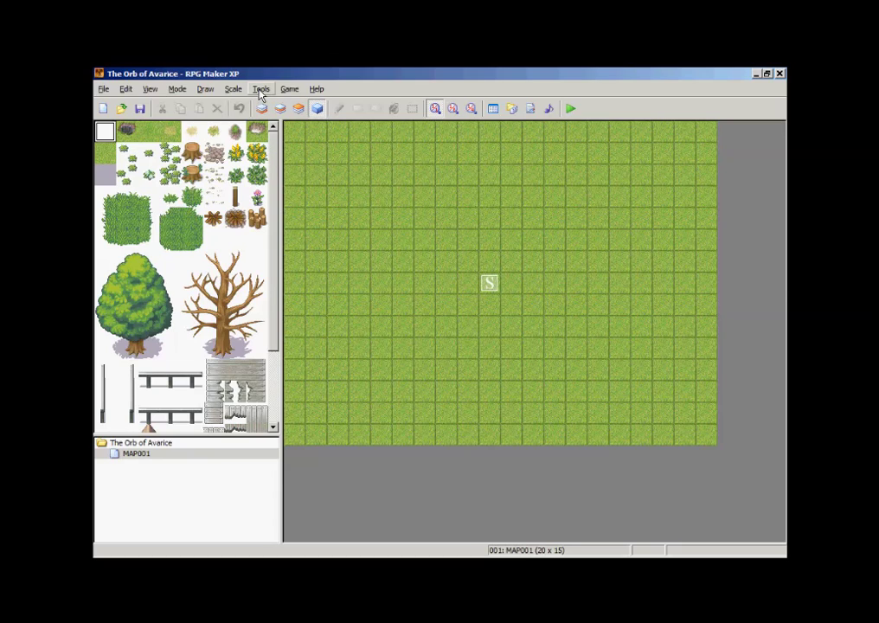
Step: Open the RPG Maker XP game Database from the Tools menu
left_click(259, 90)
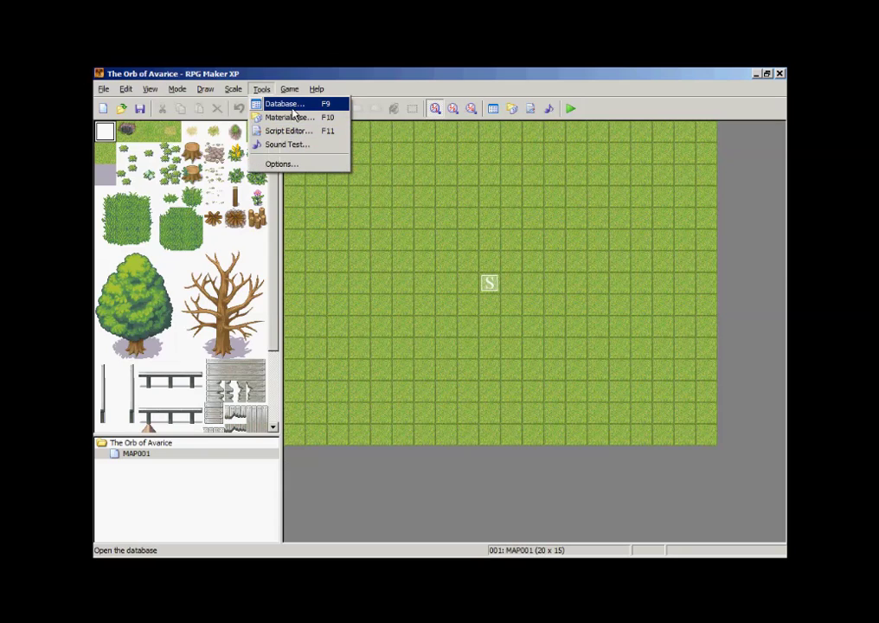
left_click(292, 108)
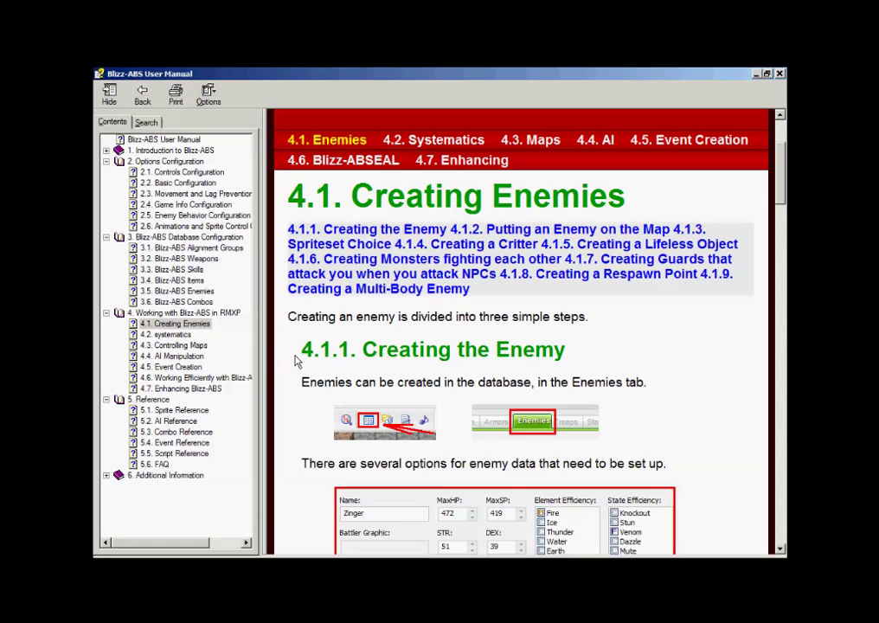
Step: Scroll through section 4.1 and highlight the \e[ID] enemy naming syntax
scroll(310, 394, "down", 4)
scroll(315, 394, "down", 7)
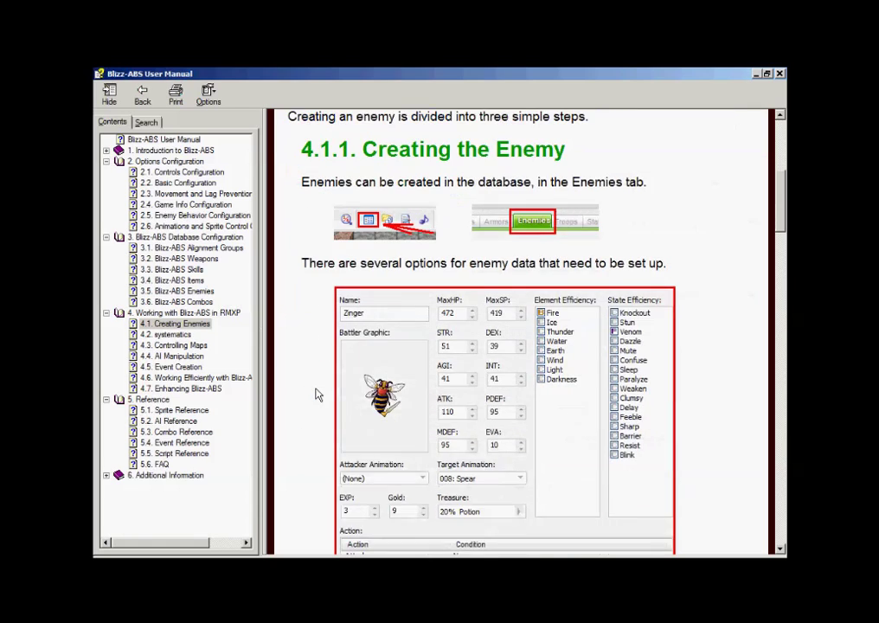
scroll(316, 389, "down", 2)
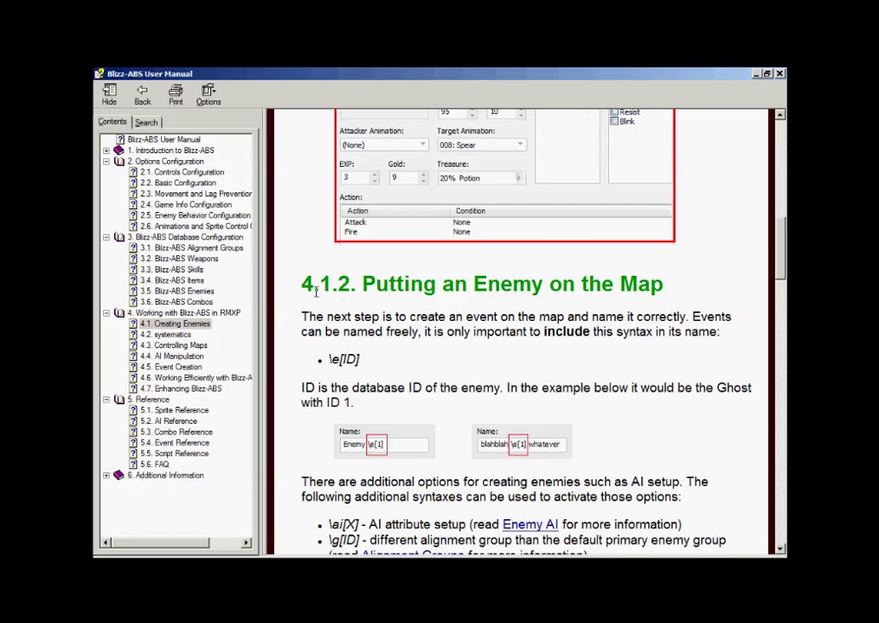
left_click_drag(333, 360, 359, 359)
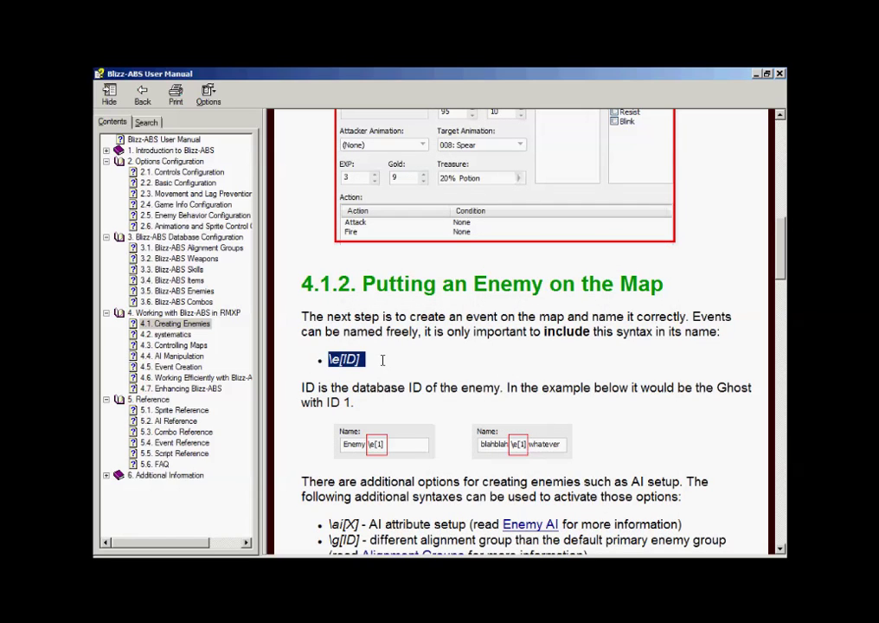
Step: Read the rest of the naming rules, then display the 3.5 Blizz-ABS Enemies page
scroll(357, 370, "down", 2)
scroll(353, 377, "down", 2)
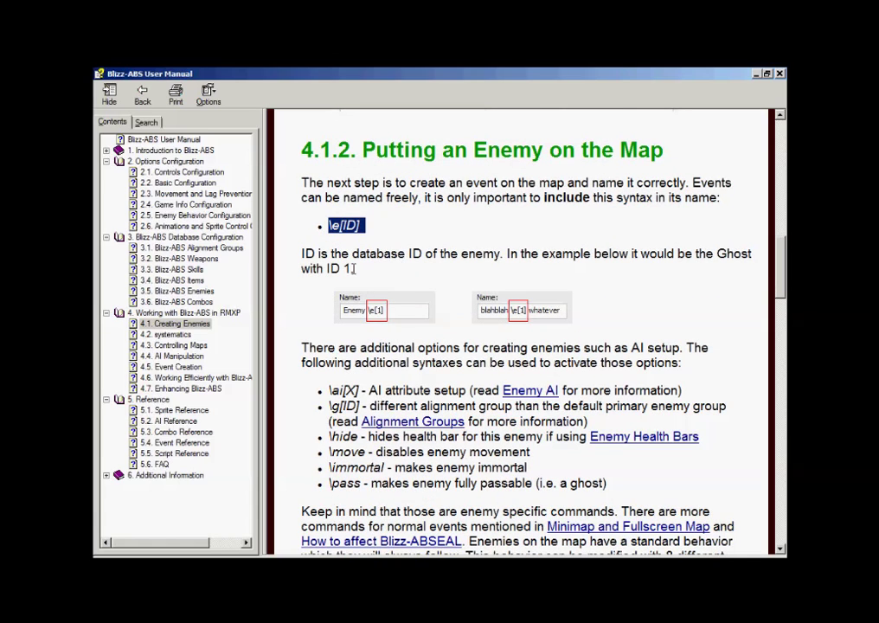
scroll(355, 275, "down", 1)
scroll(329, 285, "up", 1)
scroll(309, 299, "down", 2)
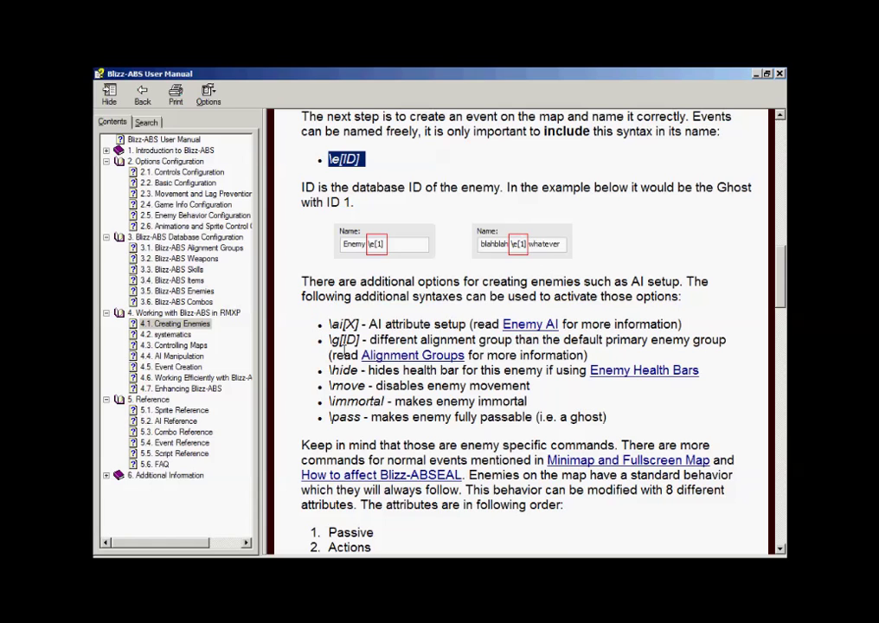
scroll(333, 350, "down", 2)
scroll(333, 353, "up", 6)
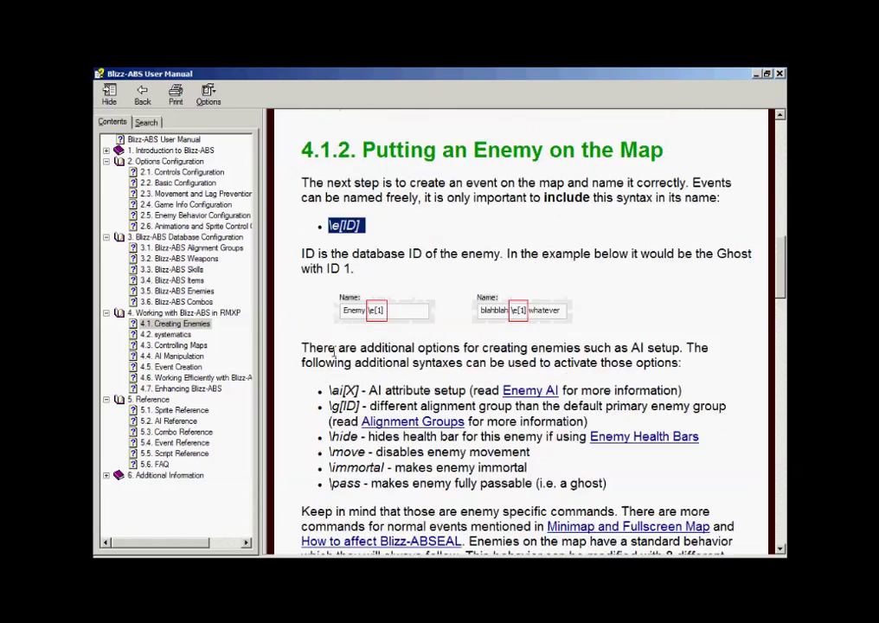
scroll(333, 356, "up", 8)
scroll(381, 350, "down", 16)
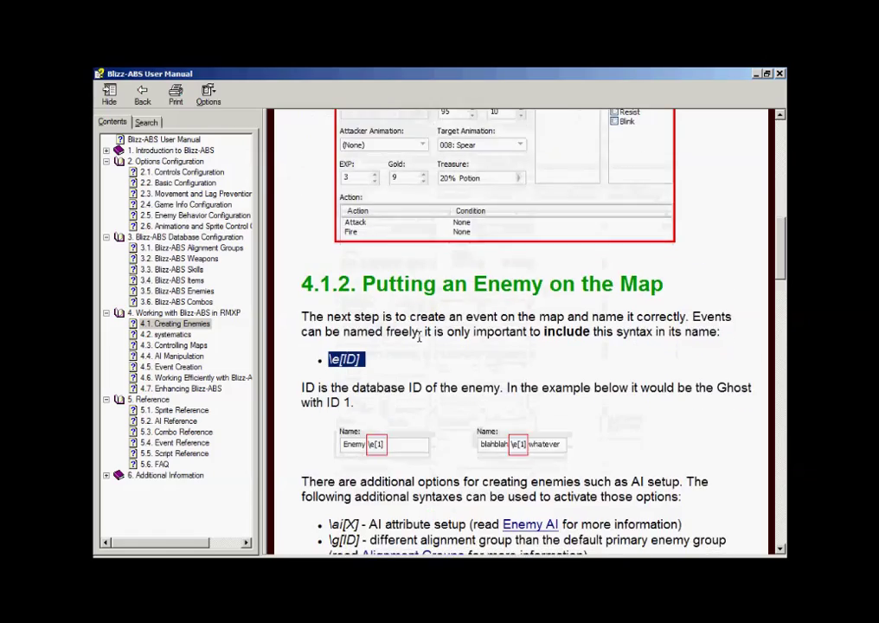
scroll(420, 342, "down", 9)
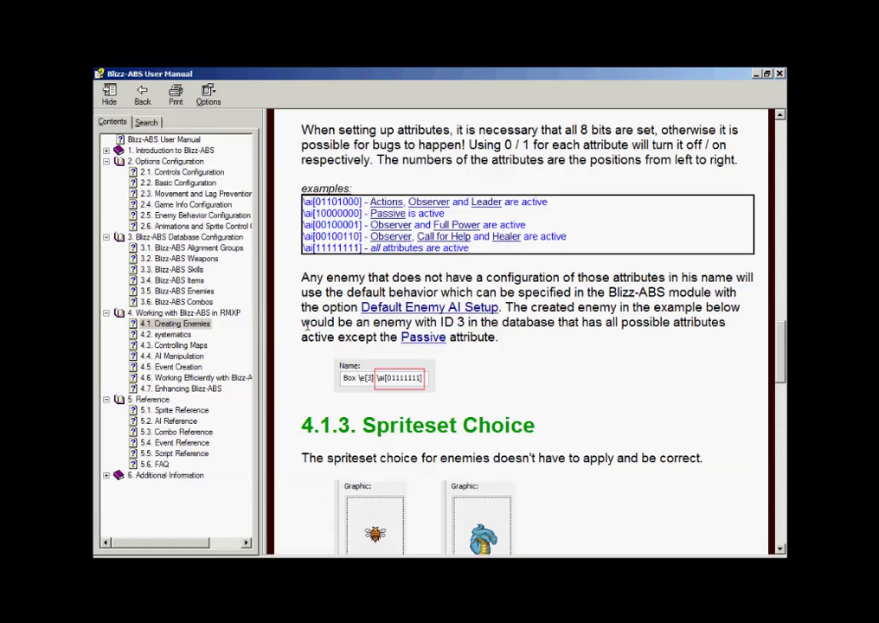
left_click(186, 291)
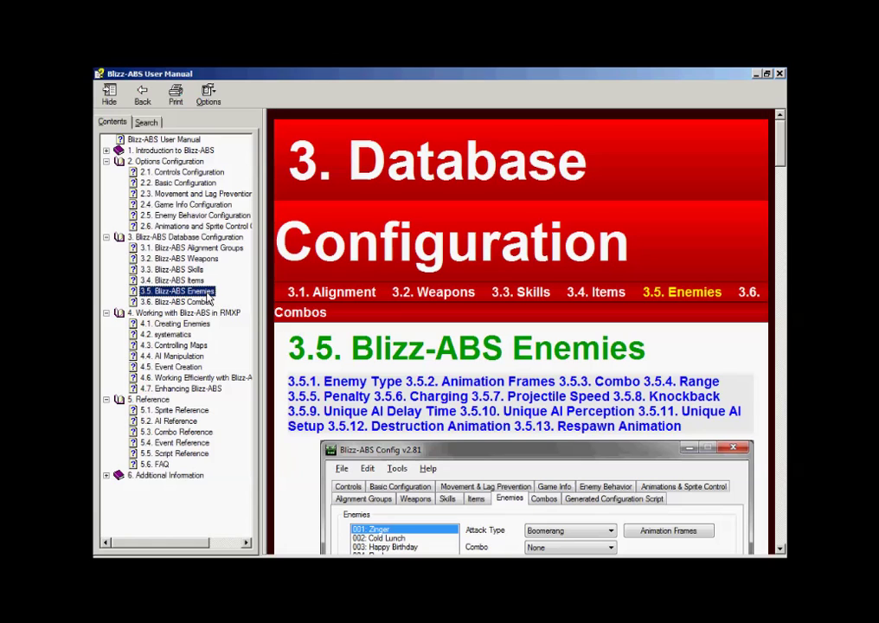
Step: Look up the 2.5 Enemy Behavior Configuration and 5.1 Sprite Reference manual pages
left_click(182, 216)
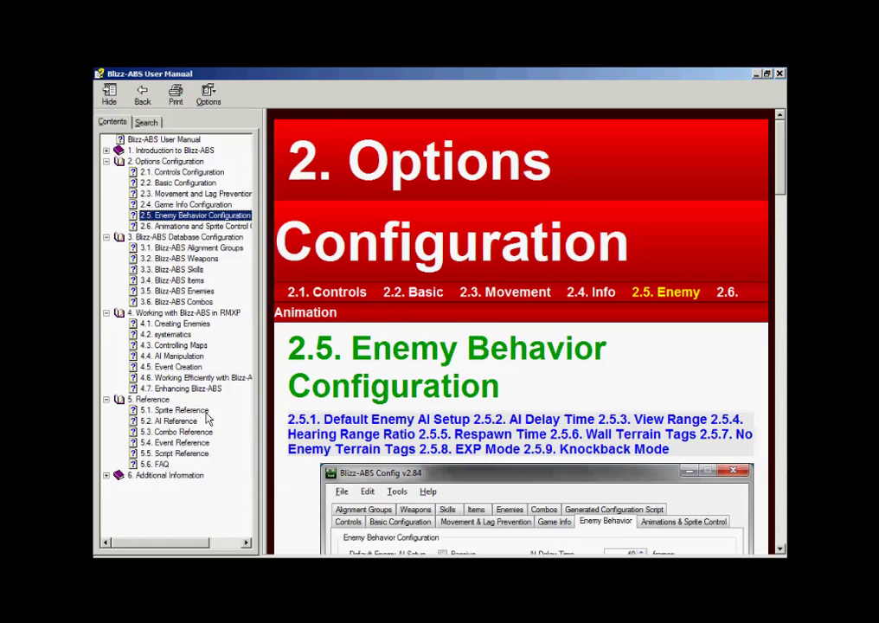
left_click(178, 410)
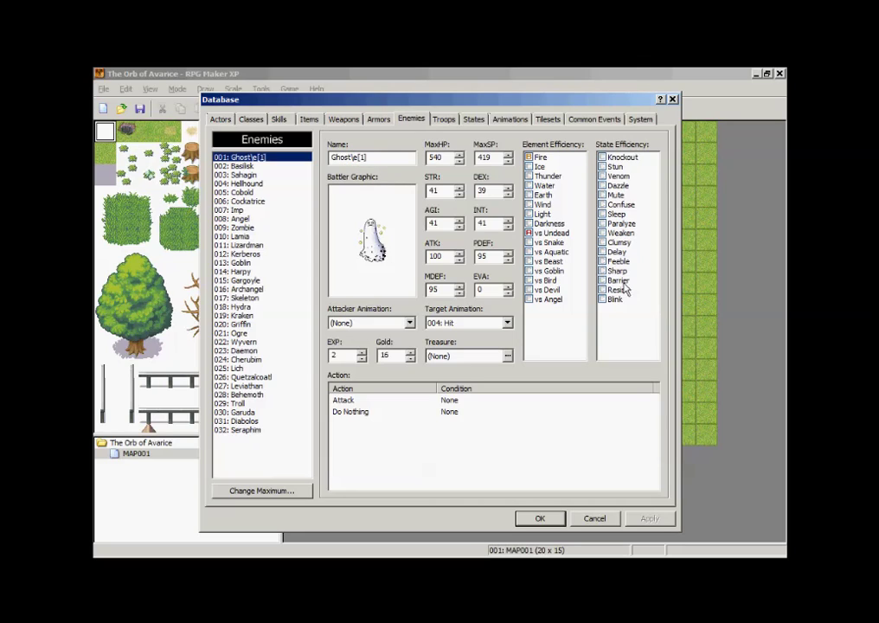
Step: Close the Database with OK and switch to the OofA project folder window
left_click(555, 519)
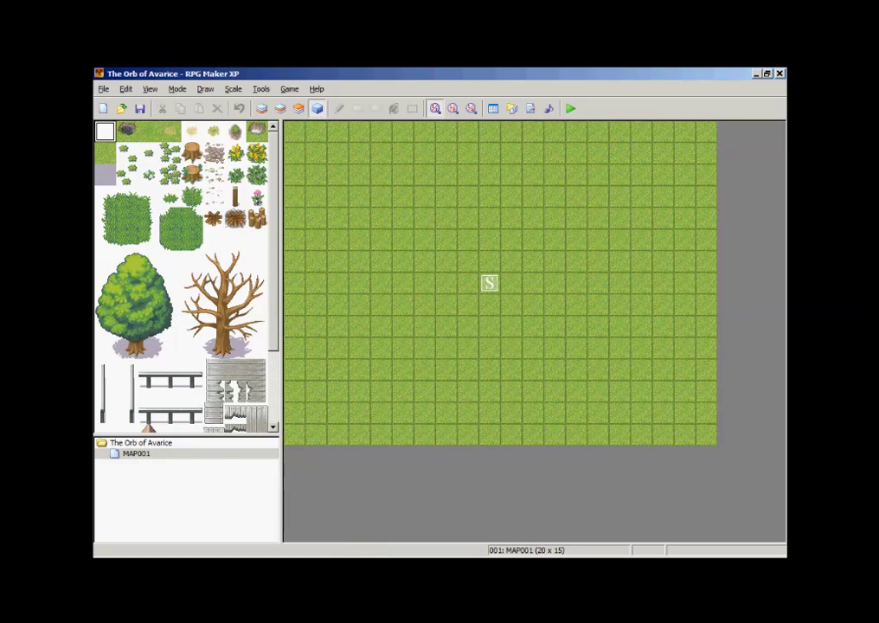
key("alt+Tab")
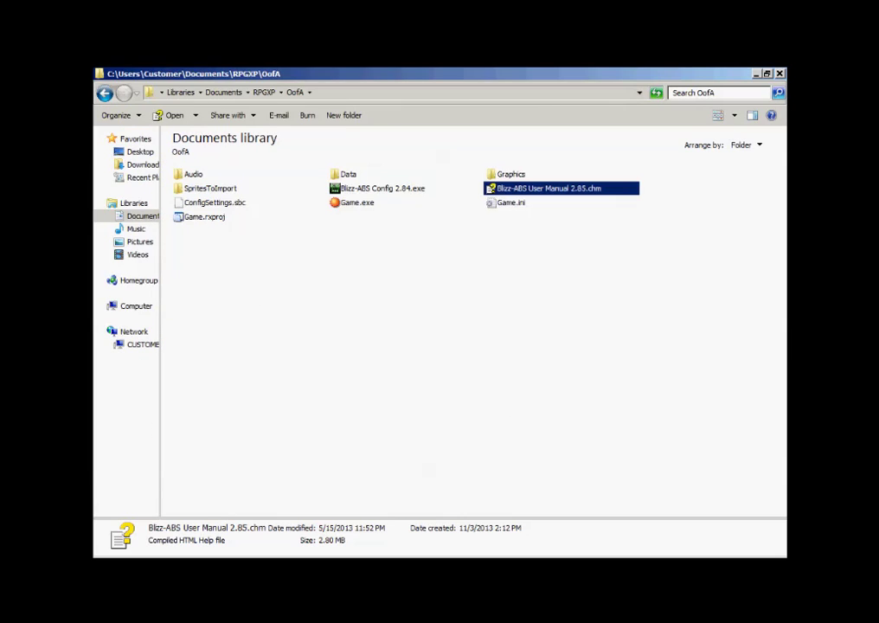
Step: Load ConfigSettings.sbc into Blizz-ABS Config and show its Enemies settings
left_click(245, 161)
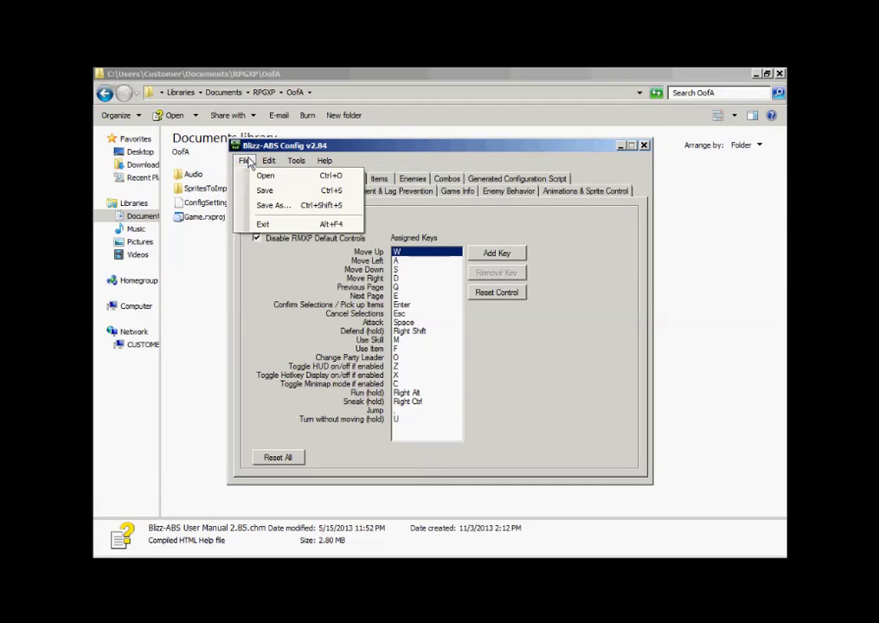
left_click(264, 176)
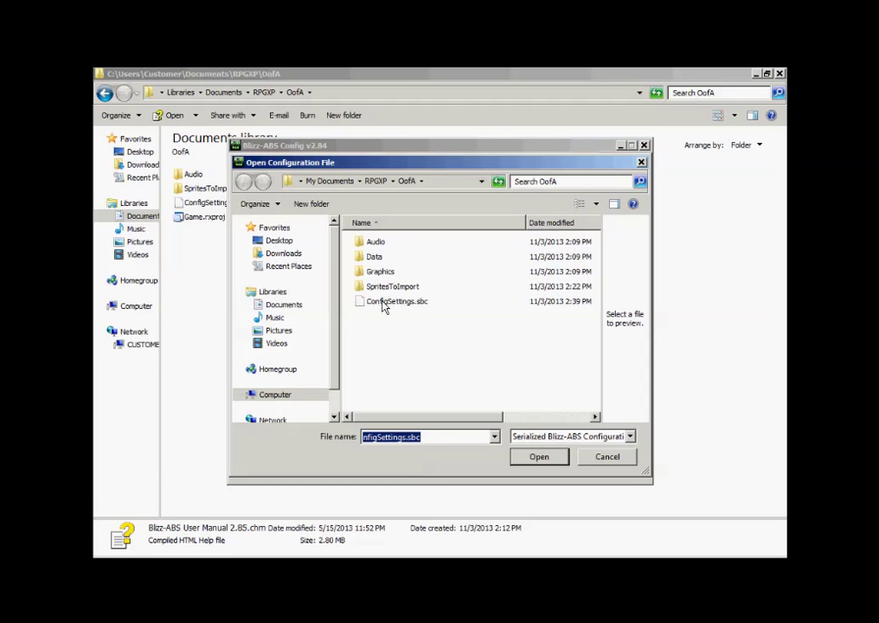
left_click(412, 303)
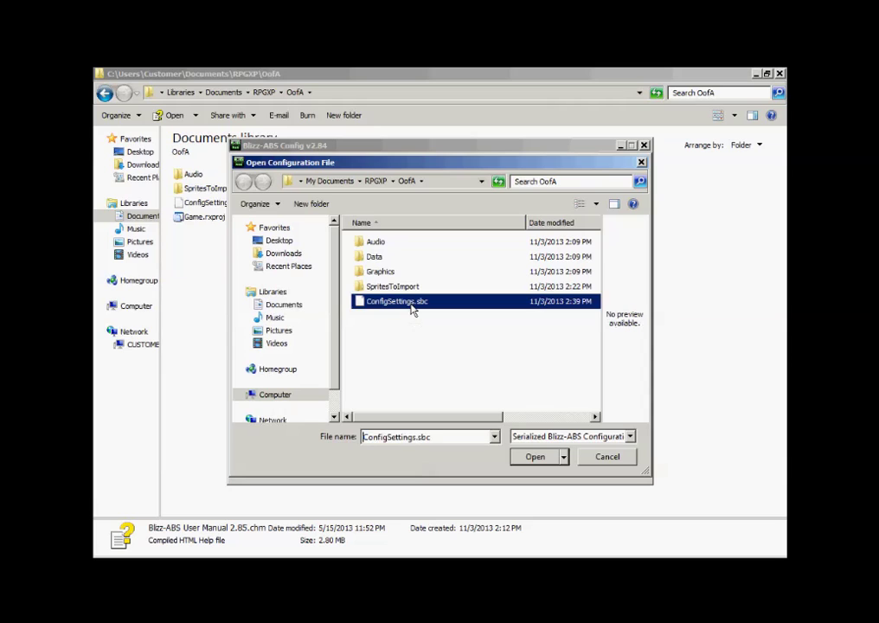
left_click(535, 457)
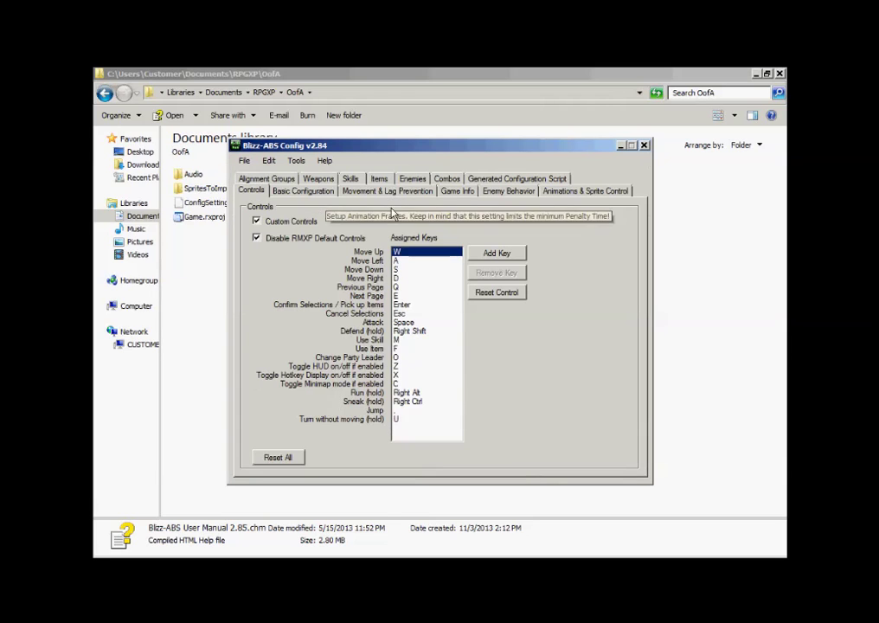
left_click(413, 179)
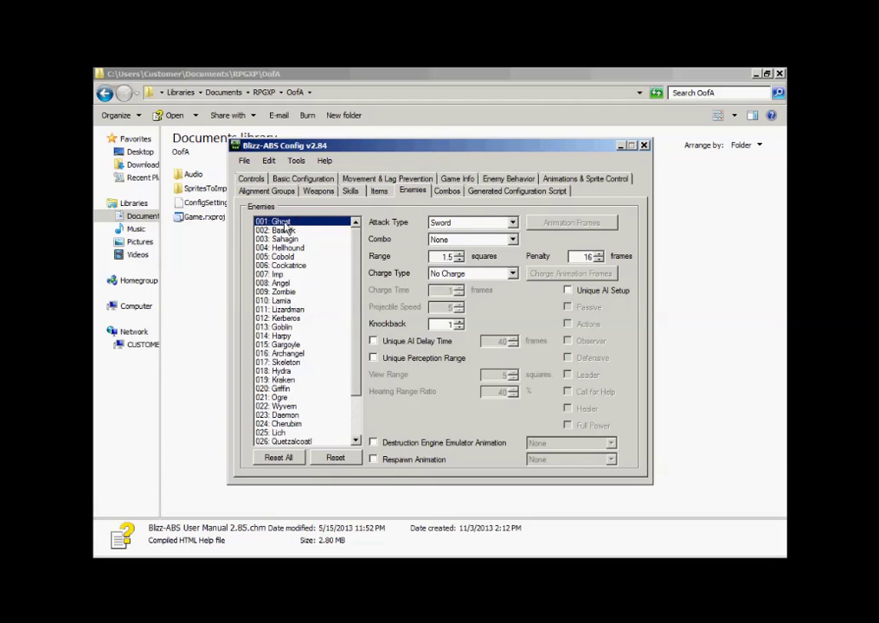
Step: Keep Sword as the Ghost enemy's attack type and begin File > Save As
left_click(513, 224)
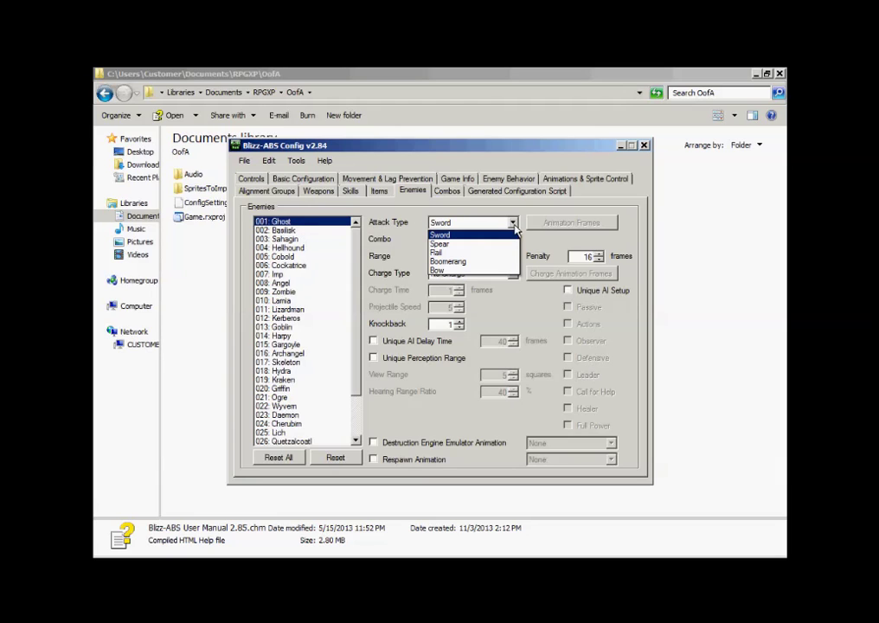
left_click(513, 224)
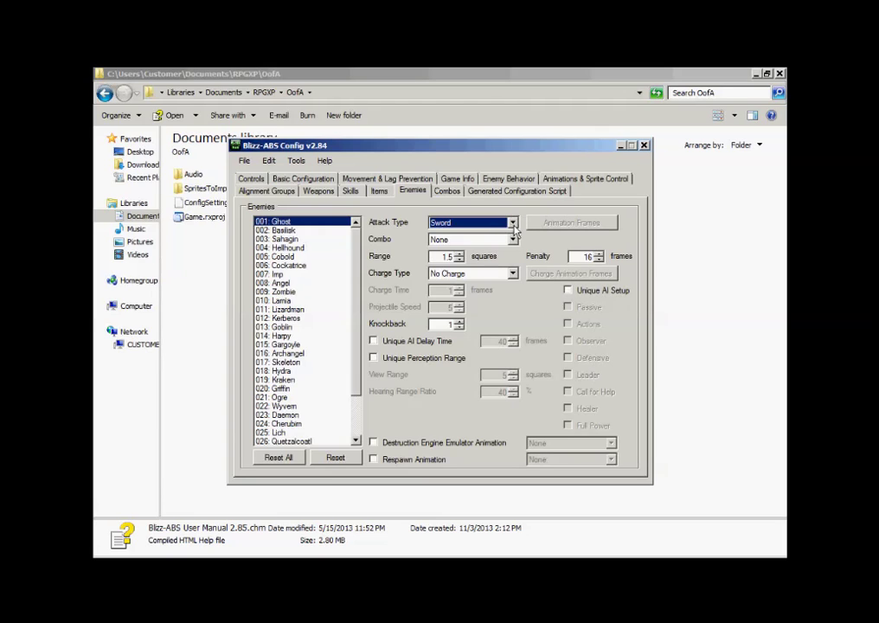
left_click(245, 162)
left_click(268, 204)
Step: Generate the configuration script via Tools > Generate Configuration Script and copy it to the clipboard
left_click(508, 193)
left_click(298, 162)
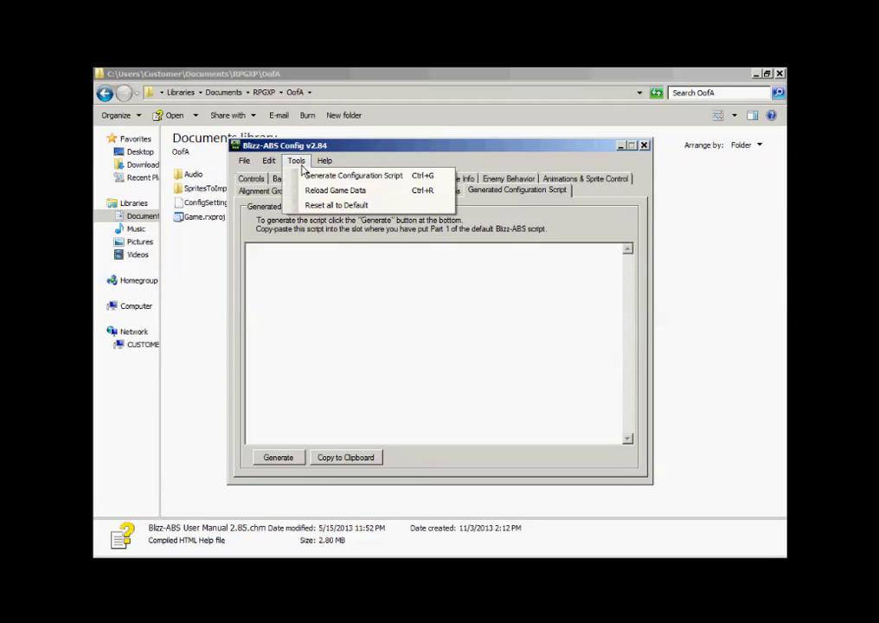
left_click(307, 175)
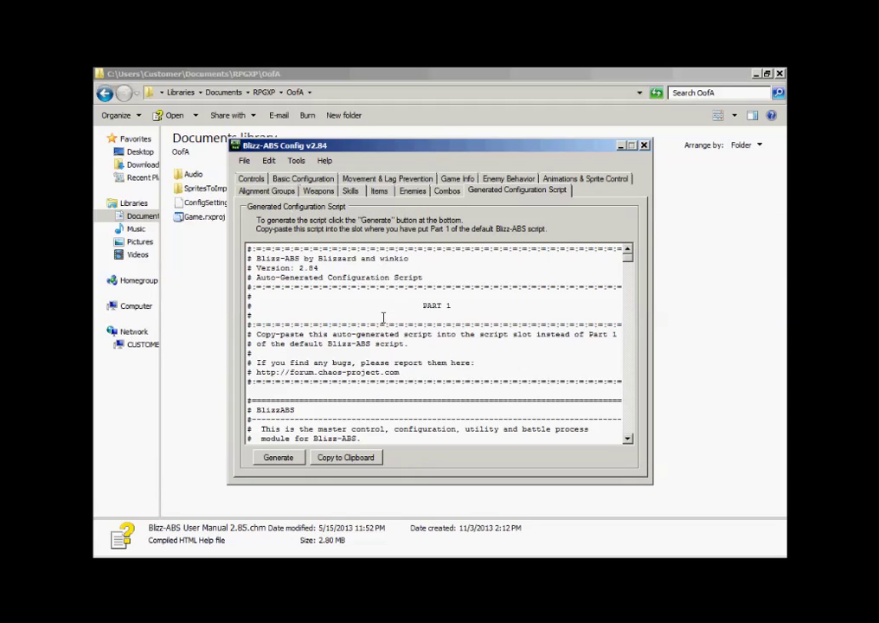
left_click(347, 458)
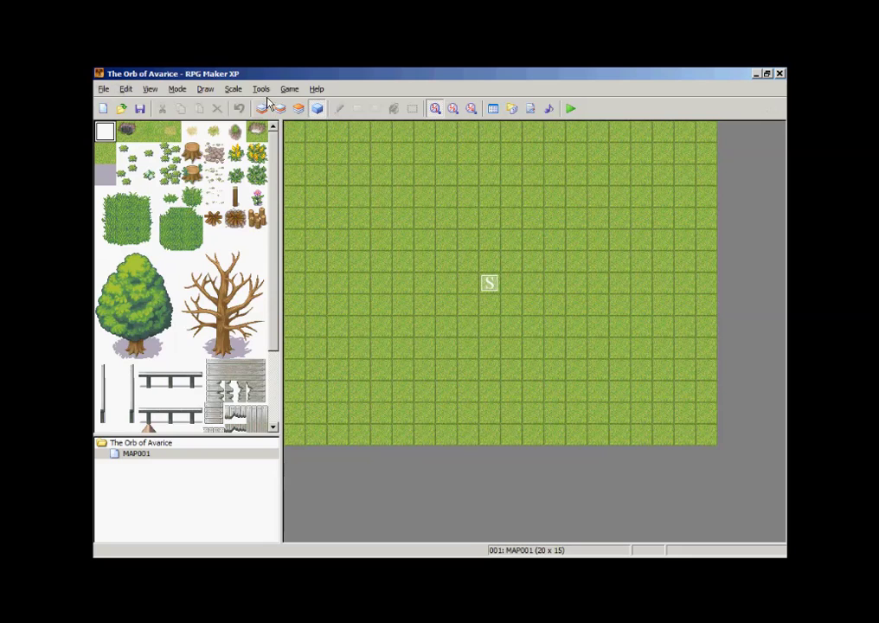
Step: Replace the whole Blizz1 script with the pasted Blizz-ABS configuration and apply it
left_click(261, 90)
left_click(271, 131)
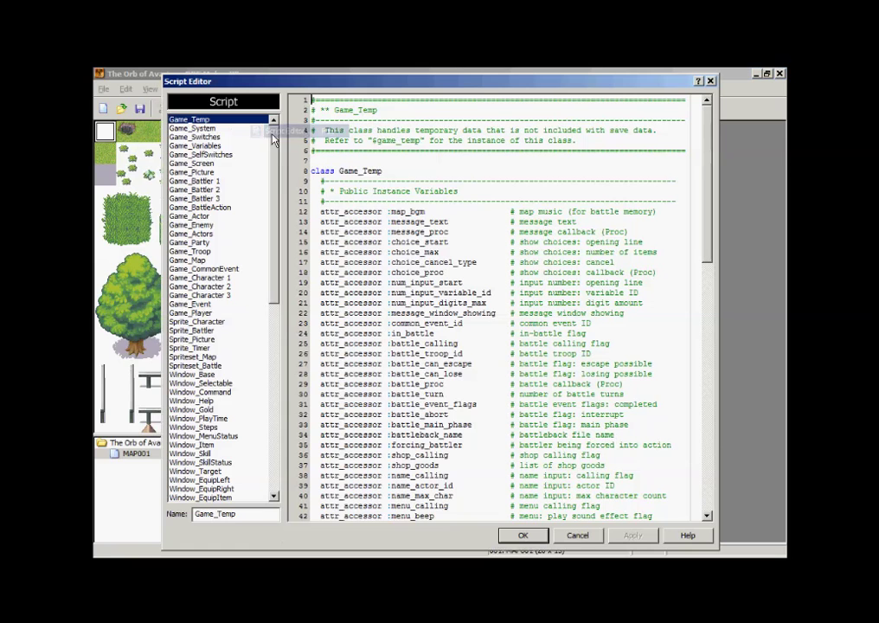
scroll(218, 191, "down", 16)
left_click(178, 479)
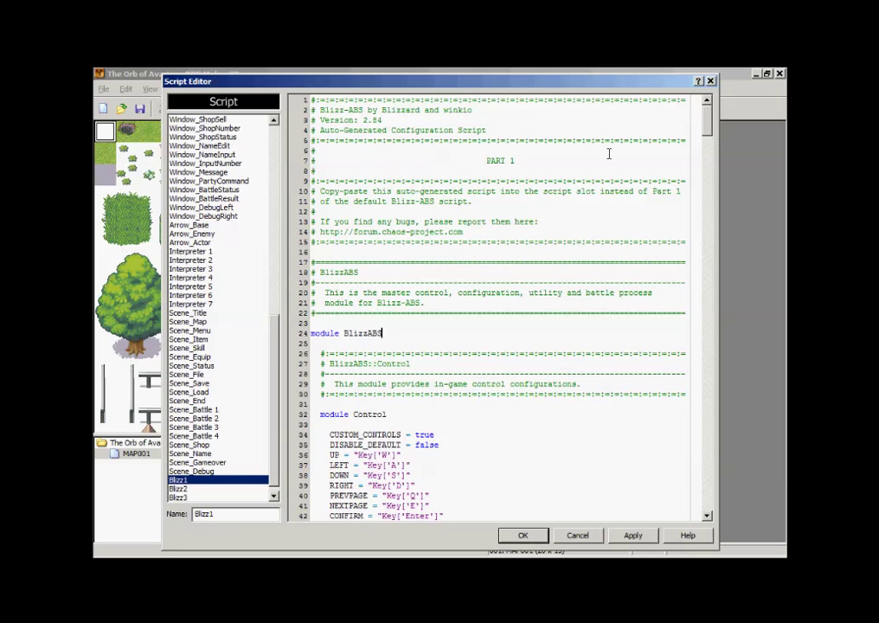
key("ctrl+a")
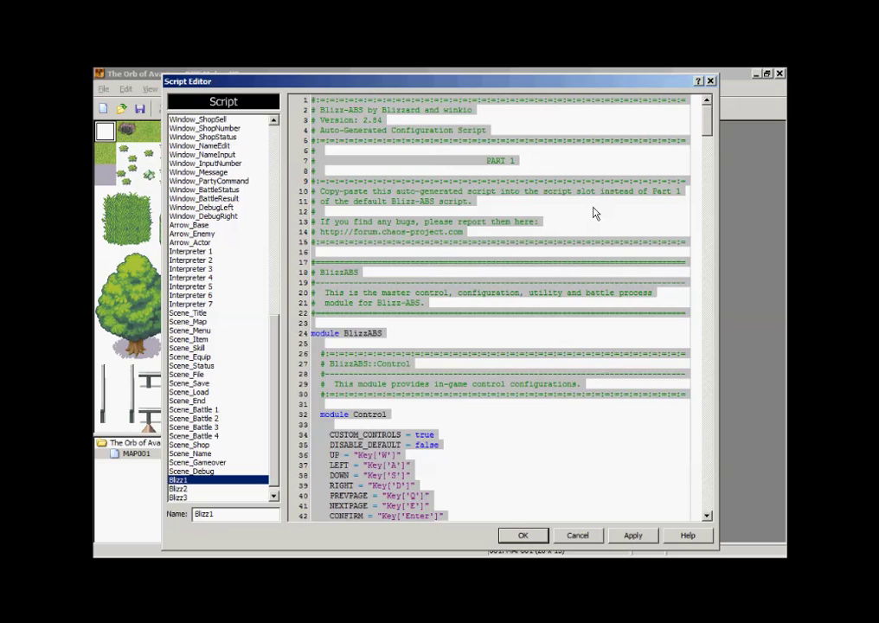
key("ctrl+v")
left_click(632, 536)
left_click(522, 536)
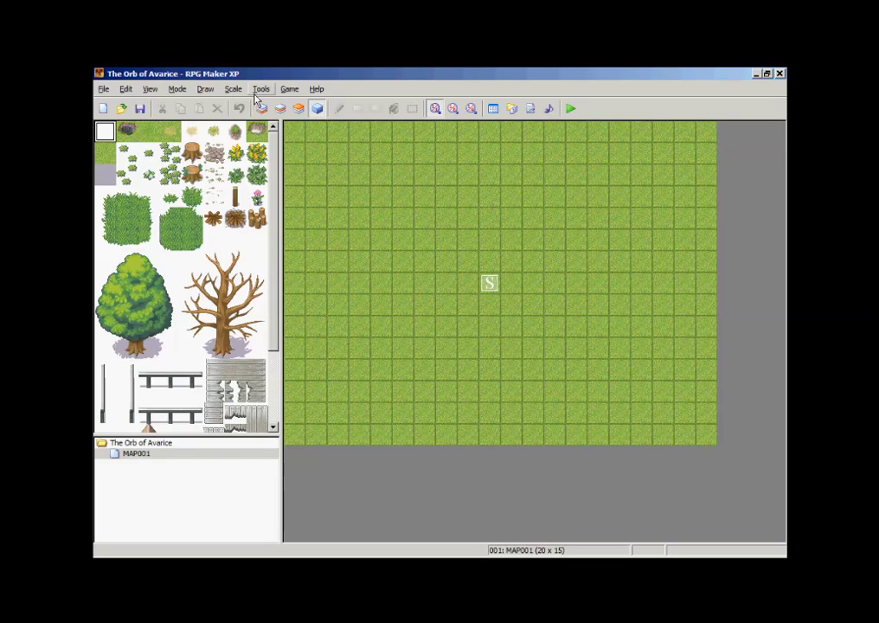
Step: Create event EV001 \e[1] at tile 009,004 and start browsing character graphics
double_click(494, 219)
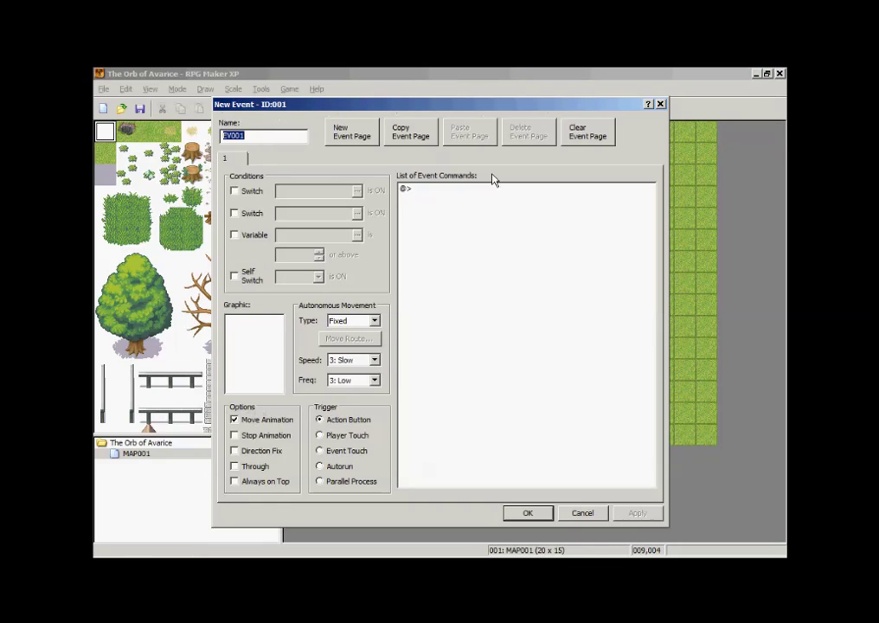
left_click(257, 135)
double_click(250, 364)
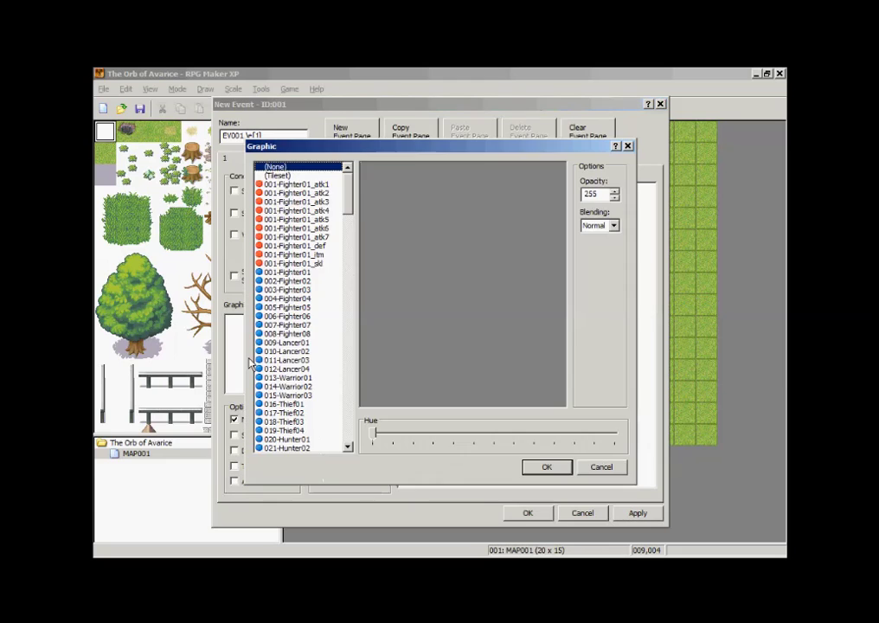
left_click_drag(349, 192, 346, 361)
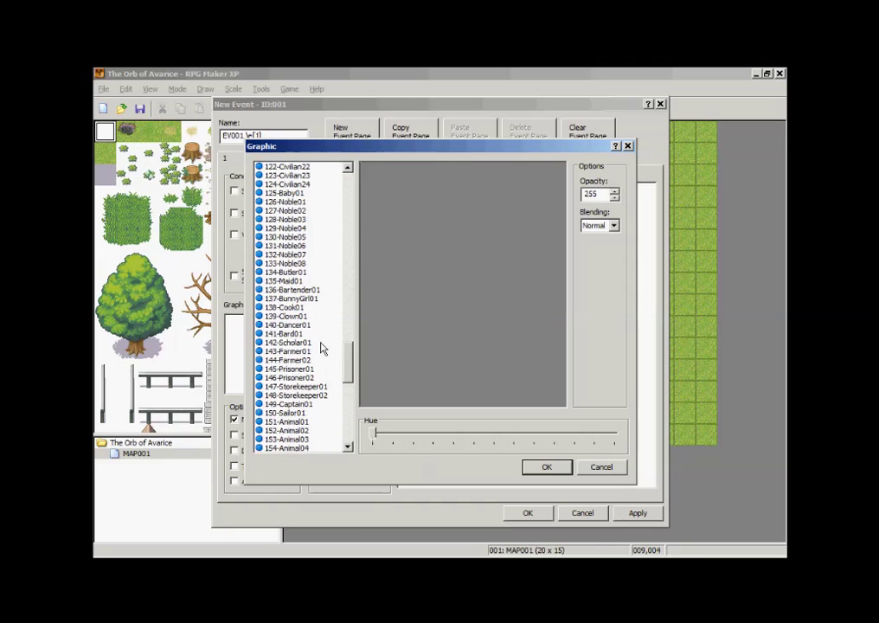
left_click(287, 352)
left_click(293, 326)
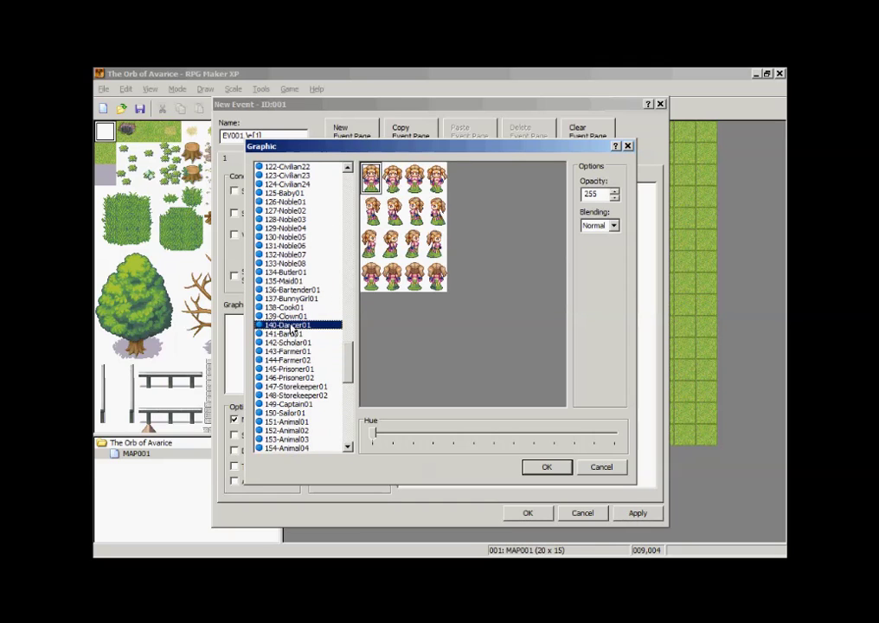
left_click(285, 307)
Step: Set the event graphic to the winged lion sprite 065-Beast03 and confirm the event
left_click_drag(349, 346, 315, 389)
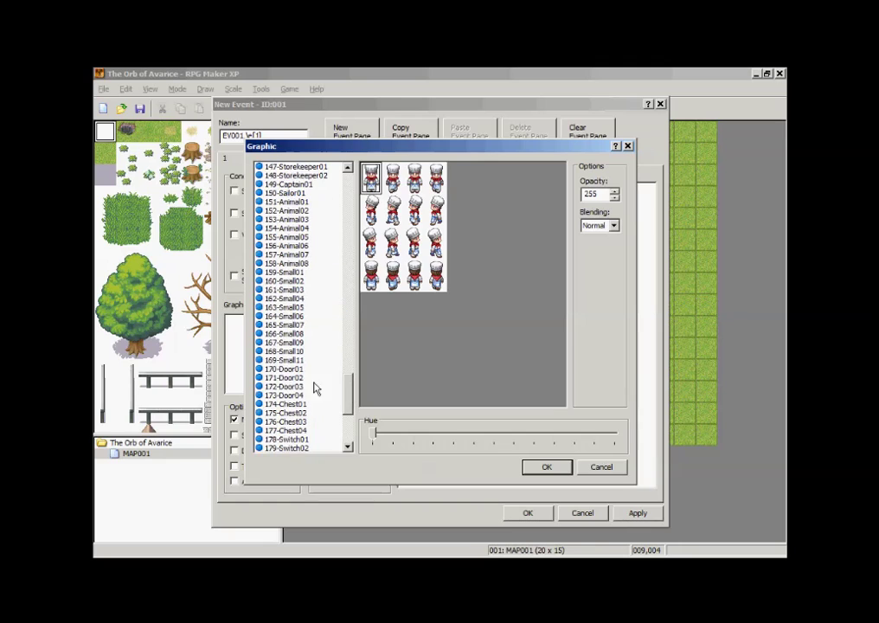
left_click_drag(351, 395, 342, 302)
left_click(285, 298)
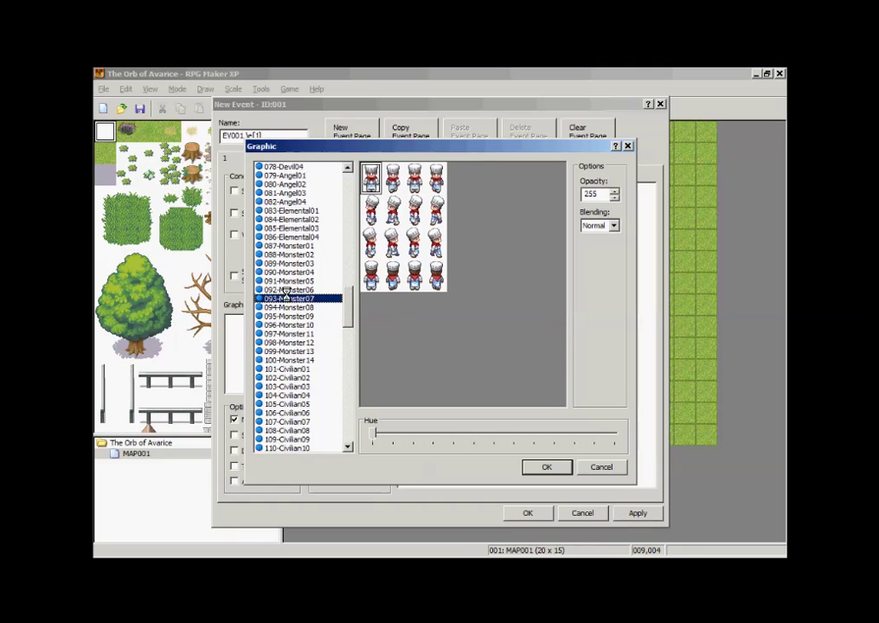
left_click(290, 272)
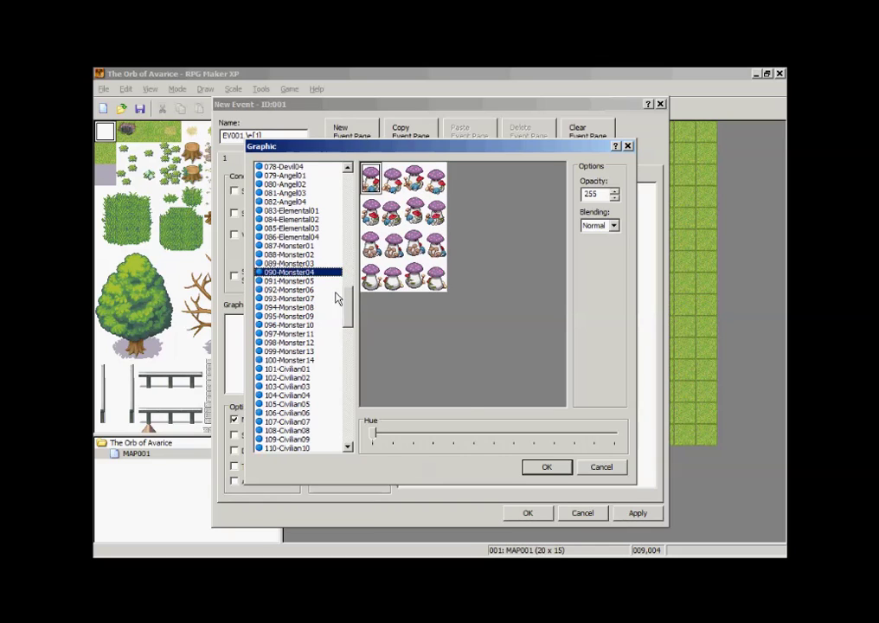
left_click(284, 248)
left_click(286, 262)
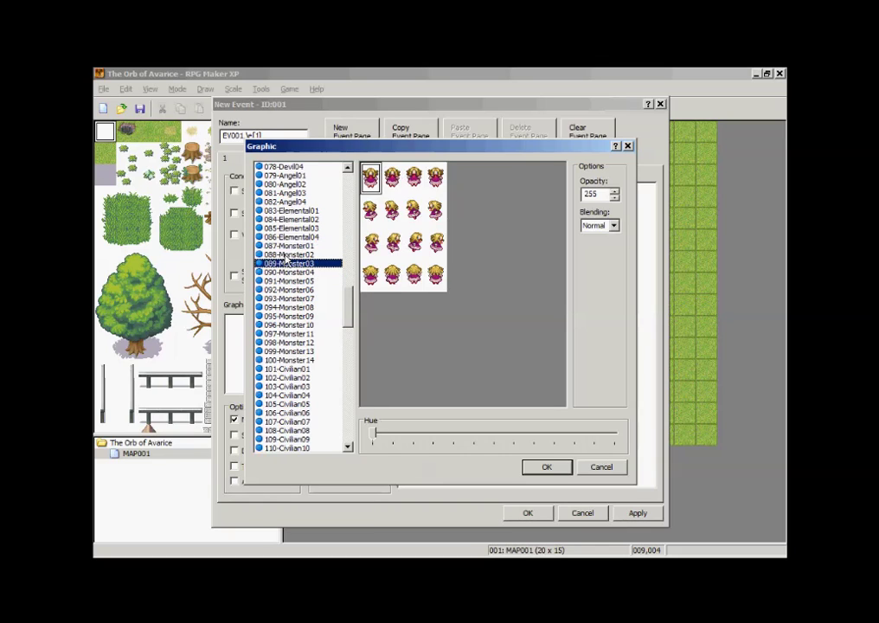
left_click(286, 192)
left_click_drag(350, 309, 350, 272)
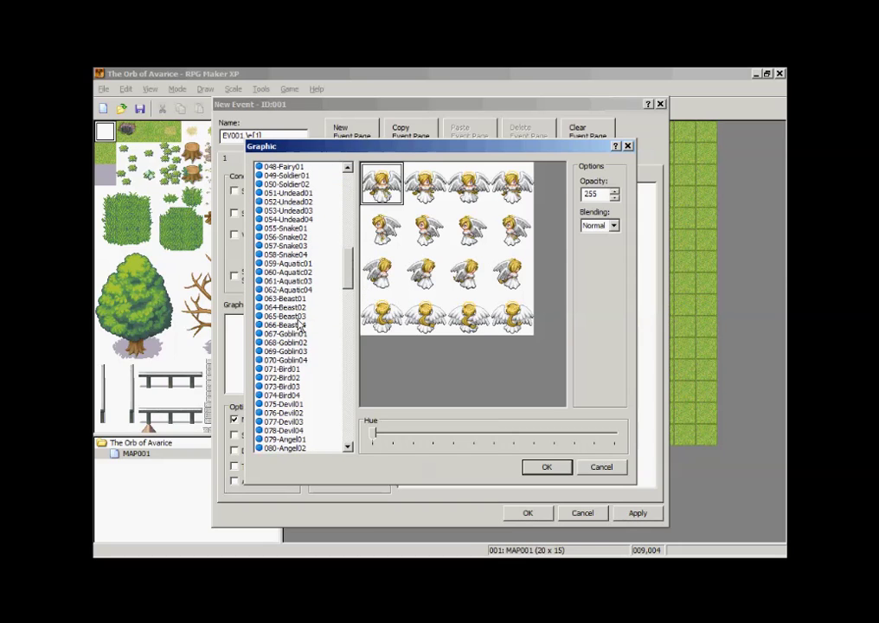
left_click(294, 315)
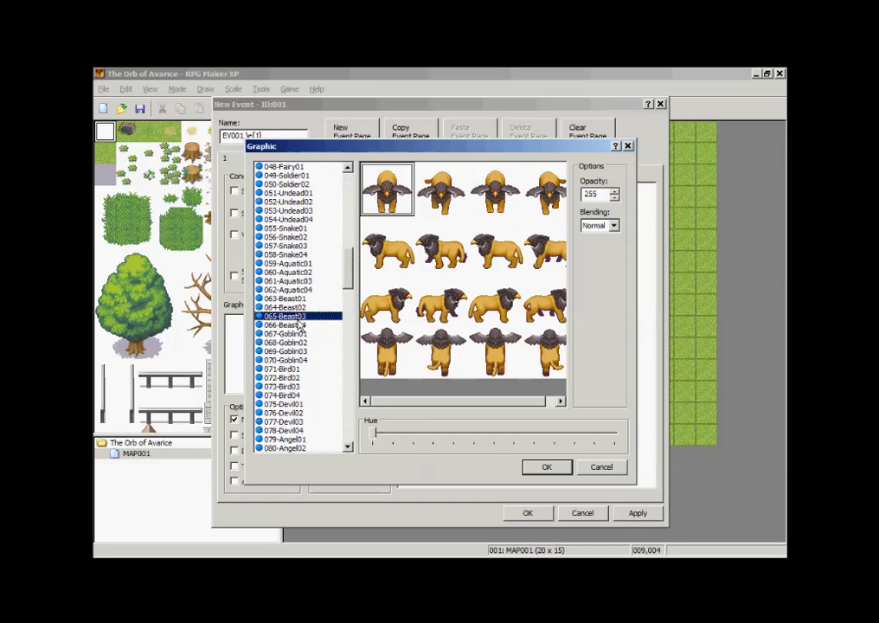
left_click(549, 468)
left_click(638, 513)
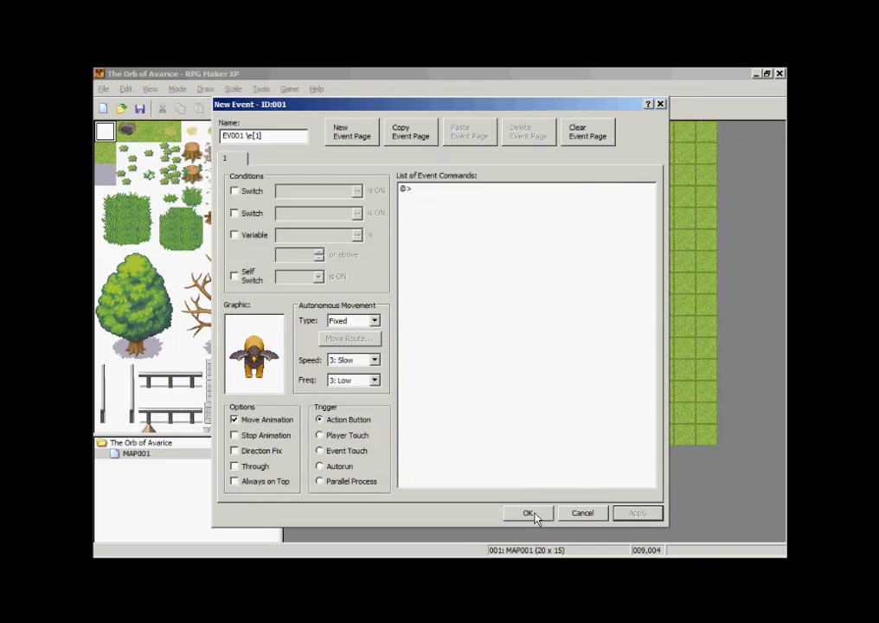
left_click(530, 514)
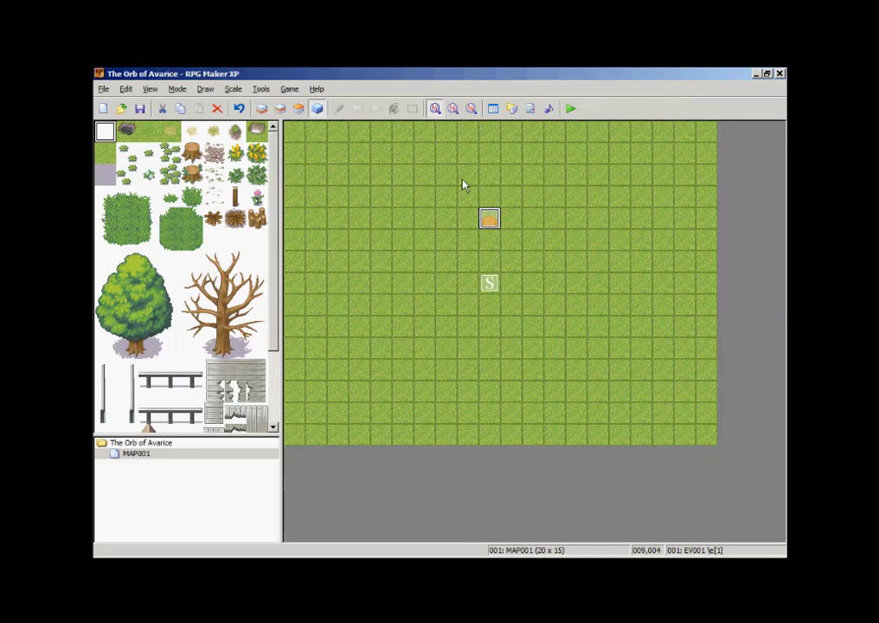
Step: Save the project and launch a playtest, starting a New Game
left_click(571, 108)
left_click(398, 343)
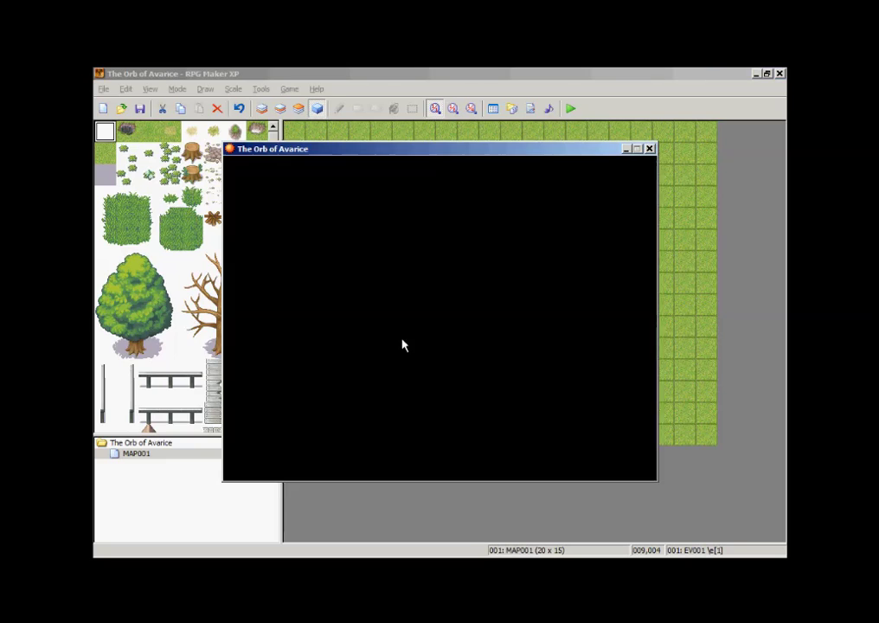
key("Return")
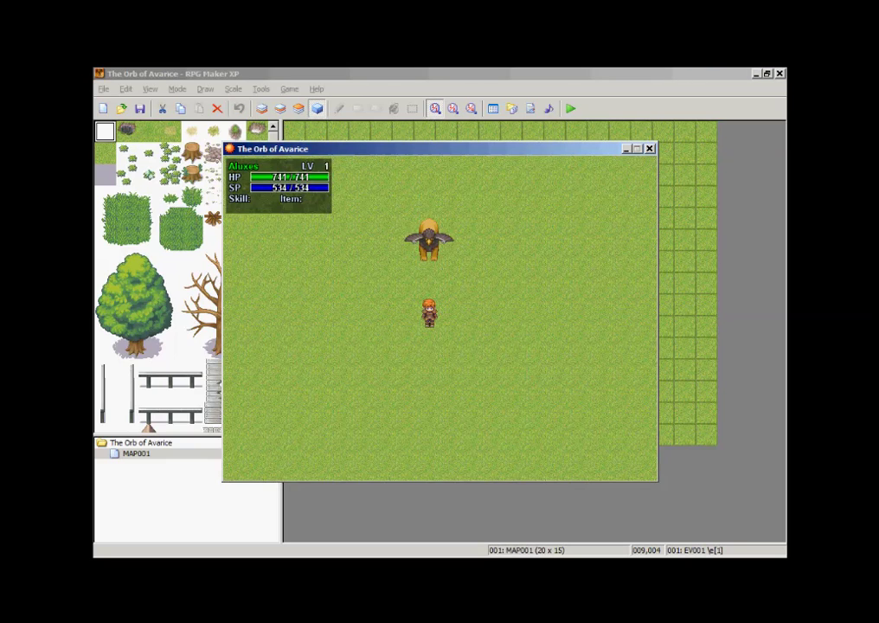
Step: Walk the hero around the map past the winged beast, then close the playtest
key("Up")
key("Left")
key("Down")
key("Down")
key("Down")
key("Down")
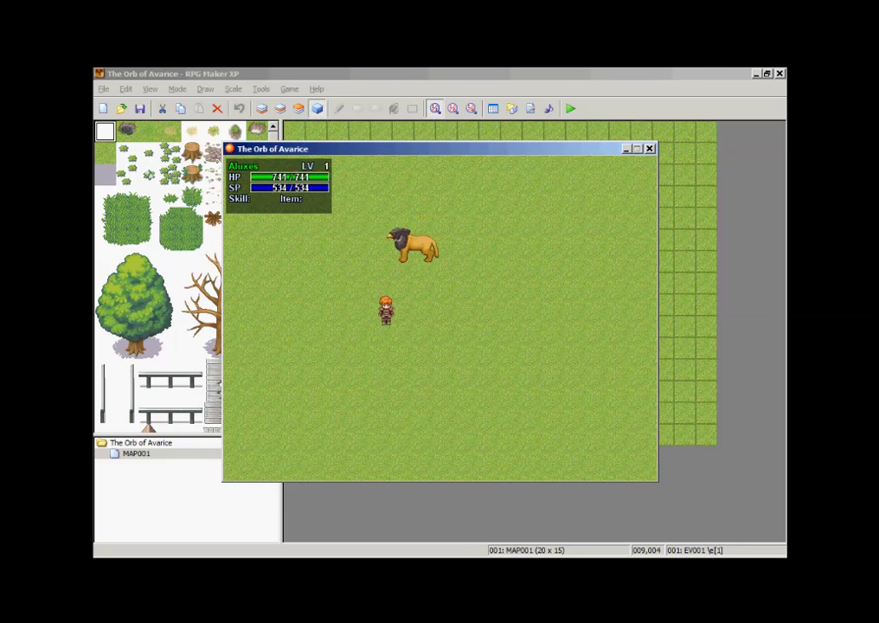
key("Down")
key("Down")
key("Right")
key("Right")
key("Right")
key("Up")
key("Left")
key("Up")
key("Right")
key("Up")
key("Down")
key("Down")
left_click(650, 149)
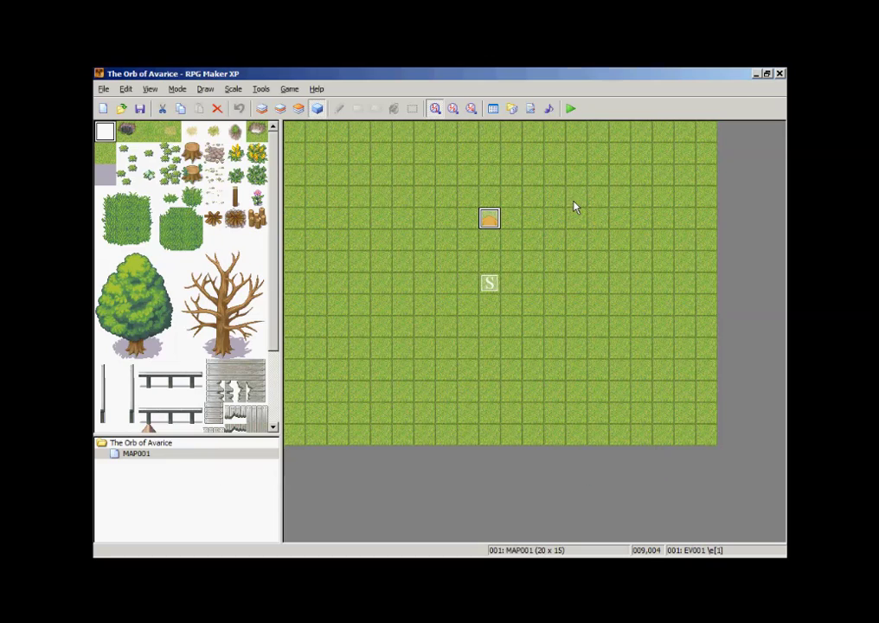